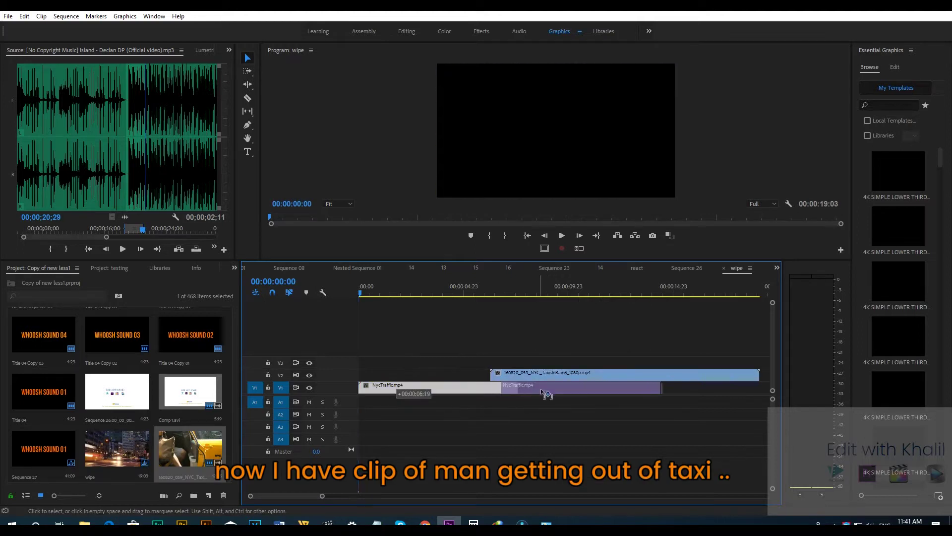
Place the taxi clip at the sequence start and NycTraffic.mp4 after it, then preview the man leaving the taxi
left_click_drag(547, 395, 683, 395)
left_click_drag(364, 301, 491, 320)
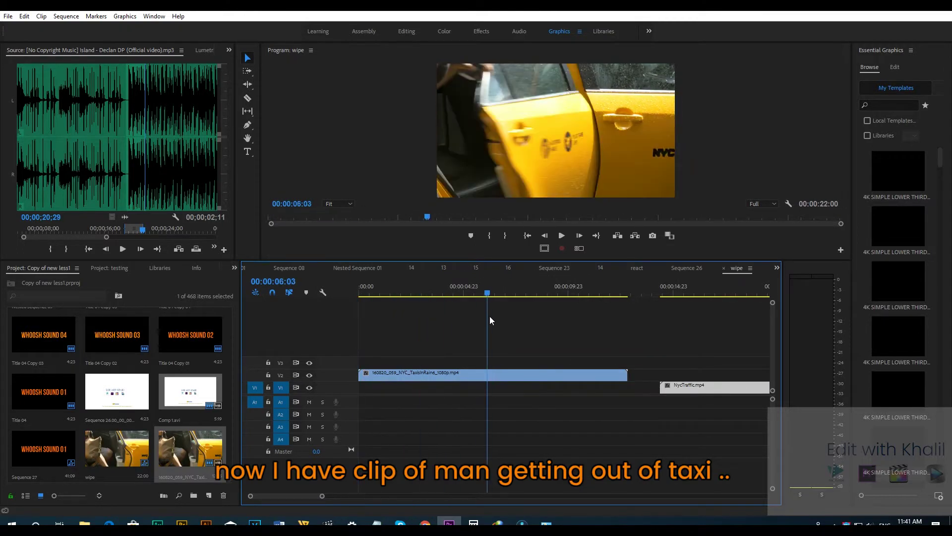
left_click_drag(489, 320, 433, 339)
key("space")
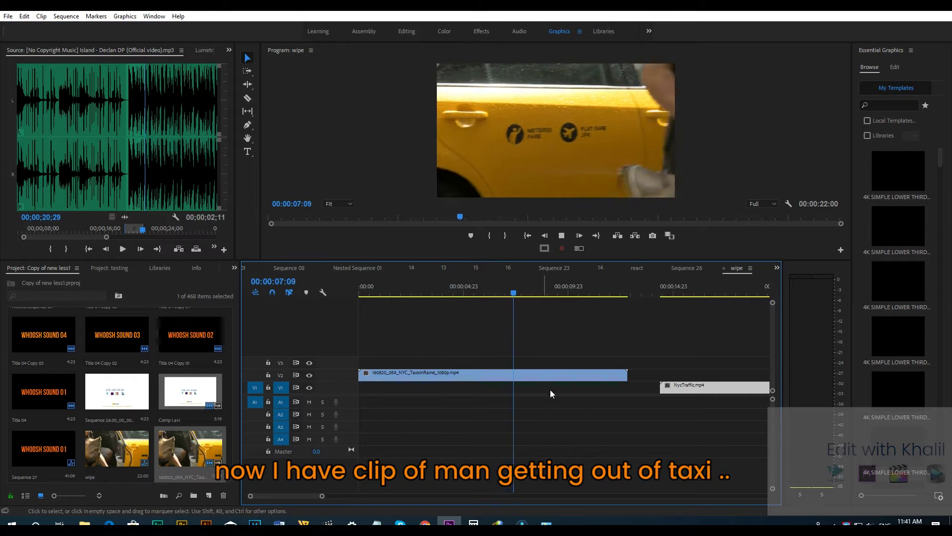
Slide NycTraffic.mp4 slightly earlier so it directly follows the taxi clip, and play back the traffic footage
mouse_move(688, 389)
left_mouse_down()
mouse_move(557, 392)
mouse_move(699, 392)
left_mouse_up()
left_click_drag(668, 294, 689, 294)
key("space")
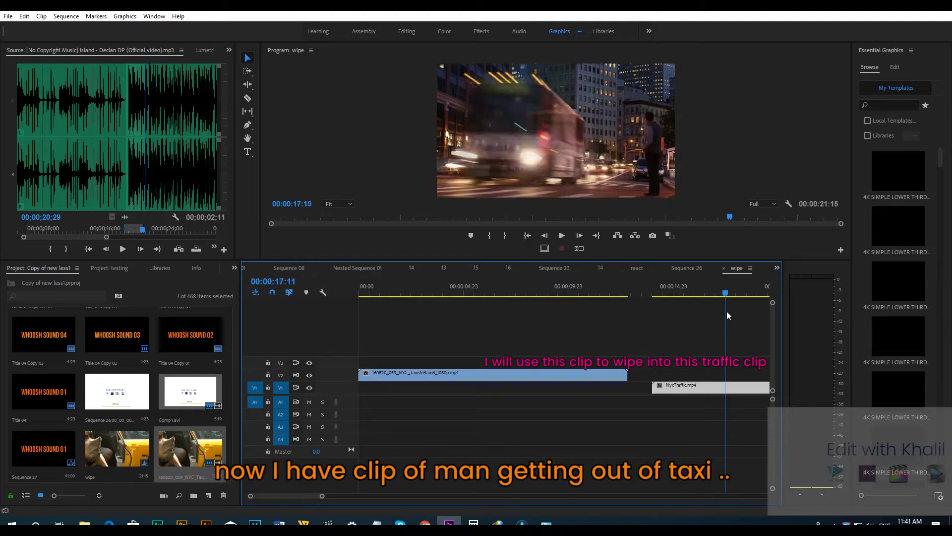
scroll(635, 320, "down", 2)
left_click_drag(606, 293, 595, 293)
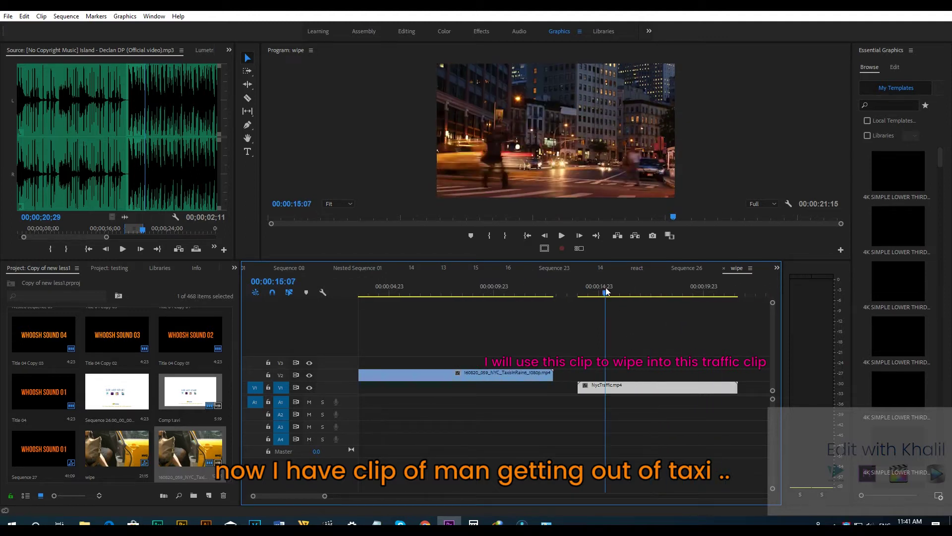
key("space")
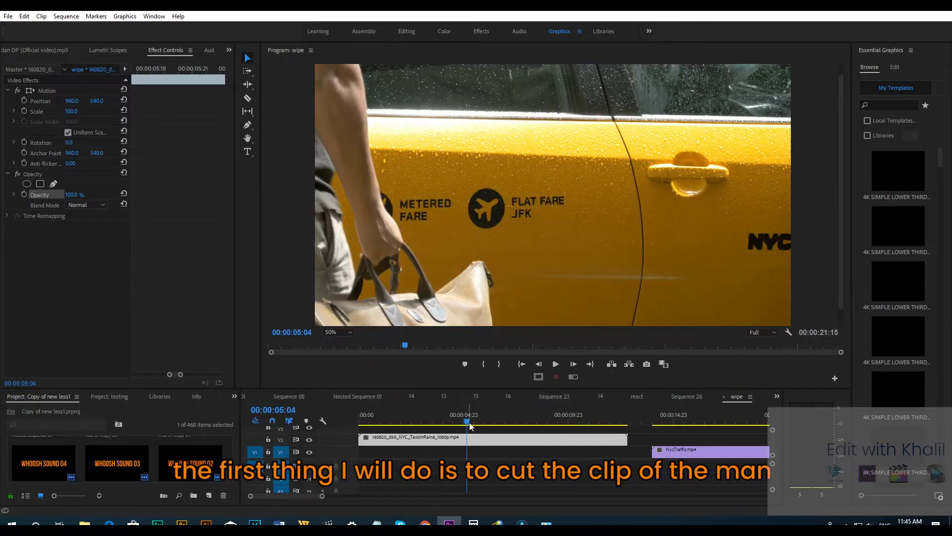
Step frame by frame through the taxi clip to land on 00:00:05:19, where the man passes
left_click(467, 422)
key("Right")
key("Right")
key("Right")
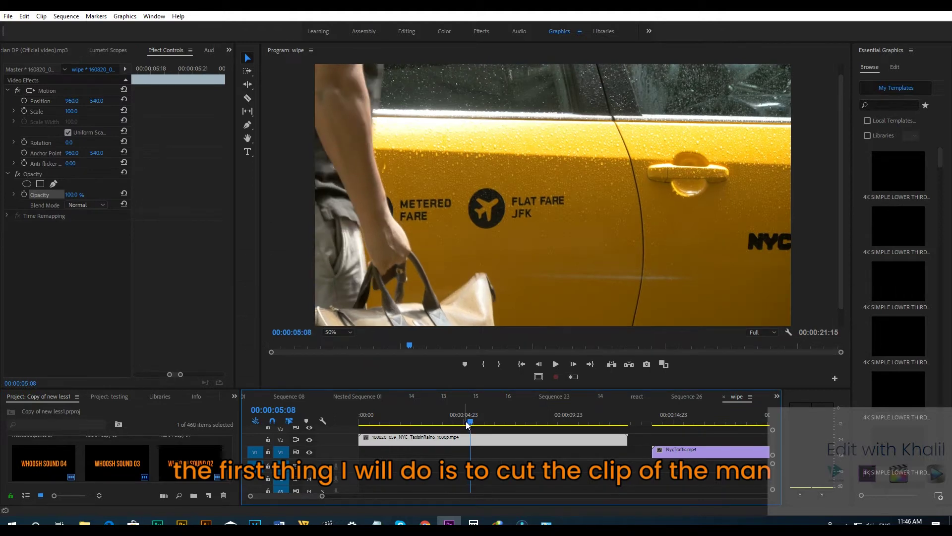
key("Right")
key("Right")
key("Right")
key("Right")
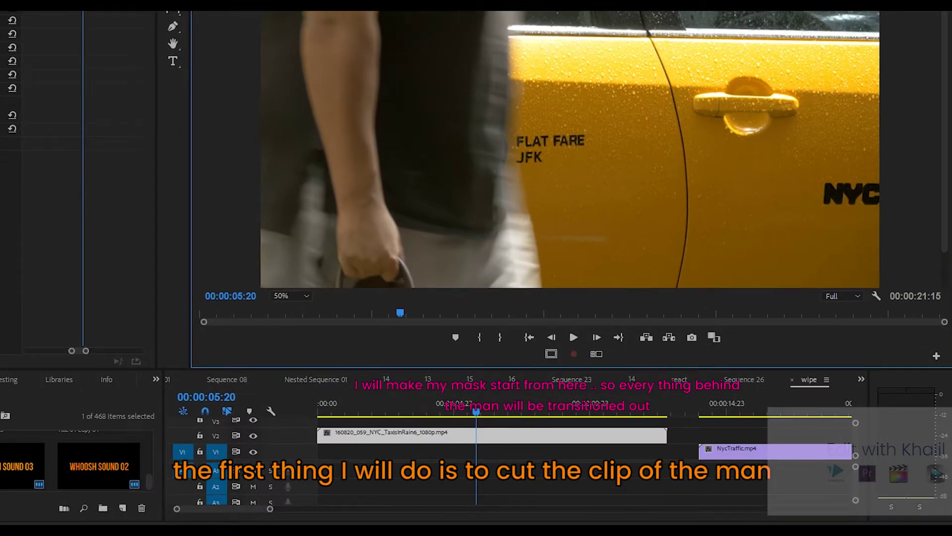
left_click(475, 409)
key("Right")
key("Left")
key("Right")
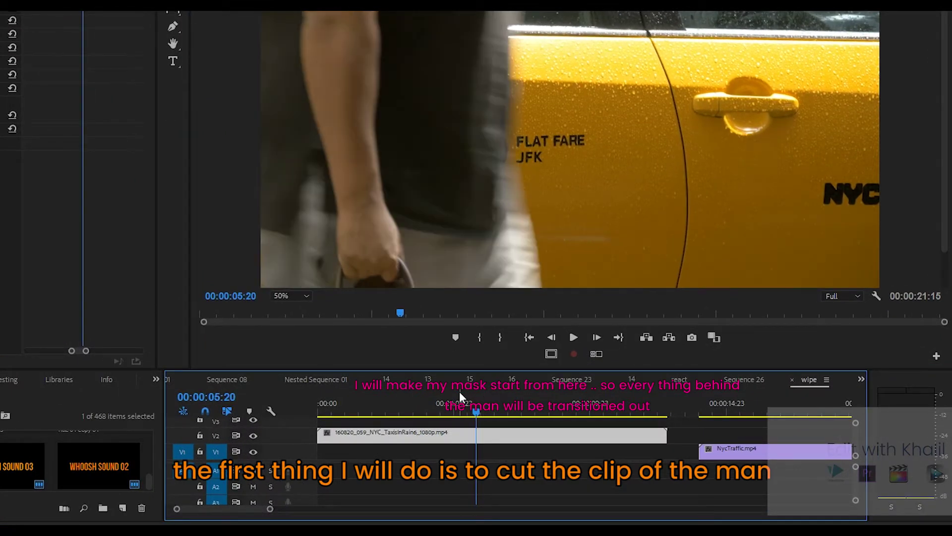
key("Left")
Razor the taxi clip at 00:00:05:19 and move its first part down to V1
key("c")
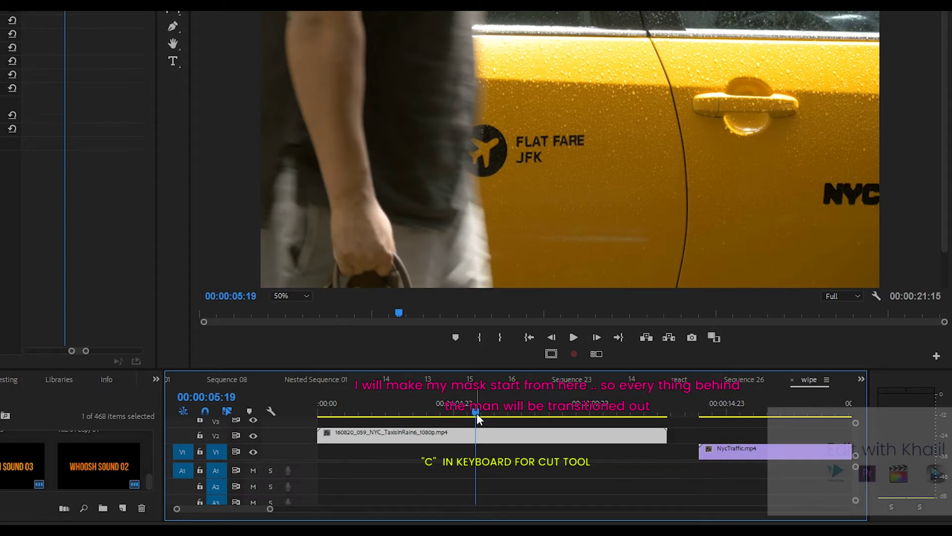
left_click(475, 435)
left_click_drag(435, 436, 434, 452)
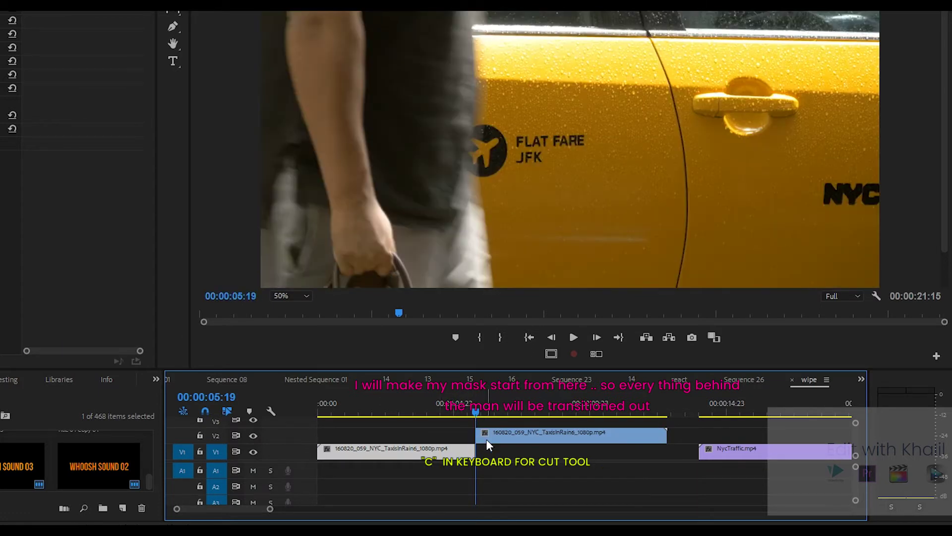
left_click(463, 451)
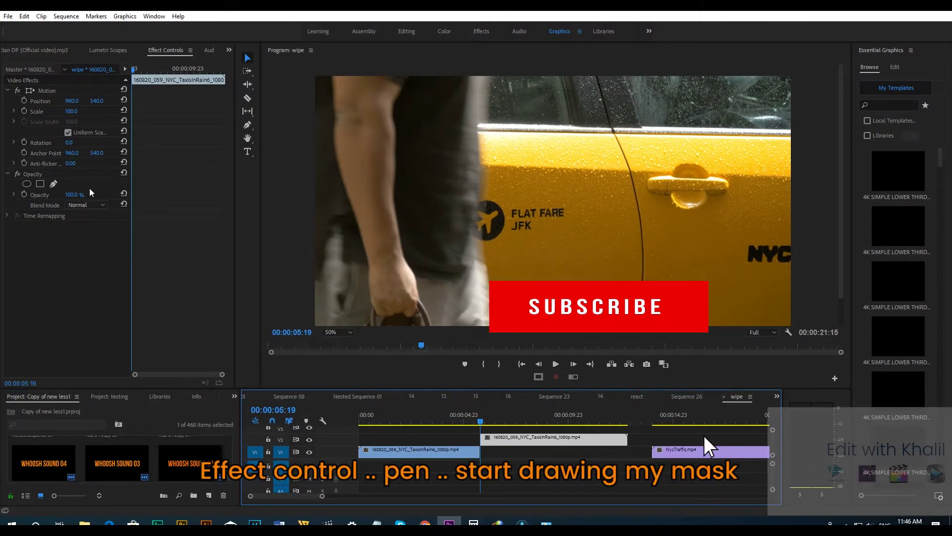
At 00:00:05:20, draw a small closed Pen mask at the top-left of the taxi clip's Opacity
left_click(34, 174)
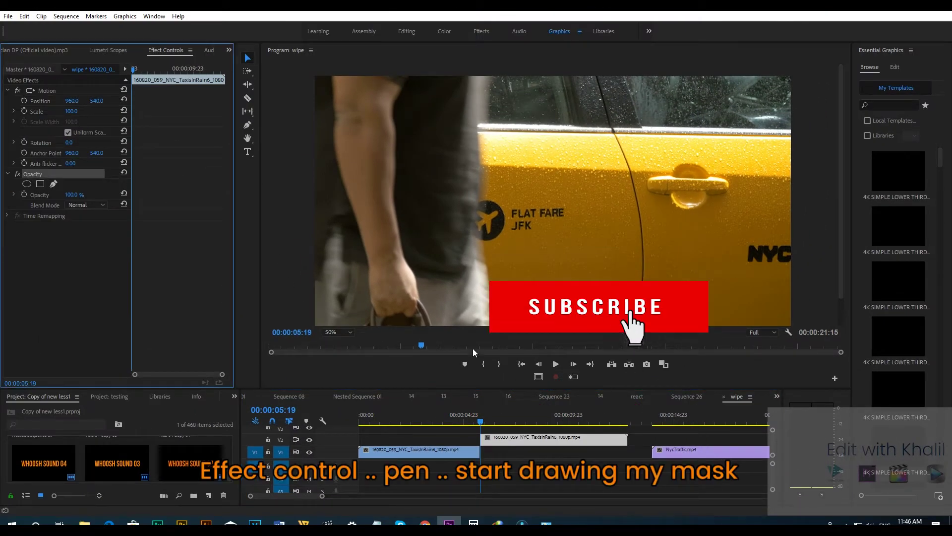
left_click(481, 425)
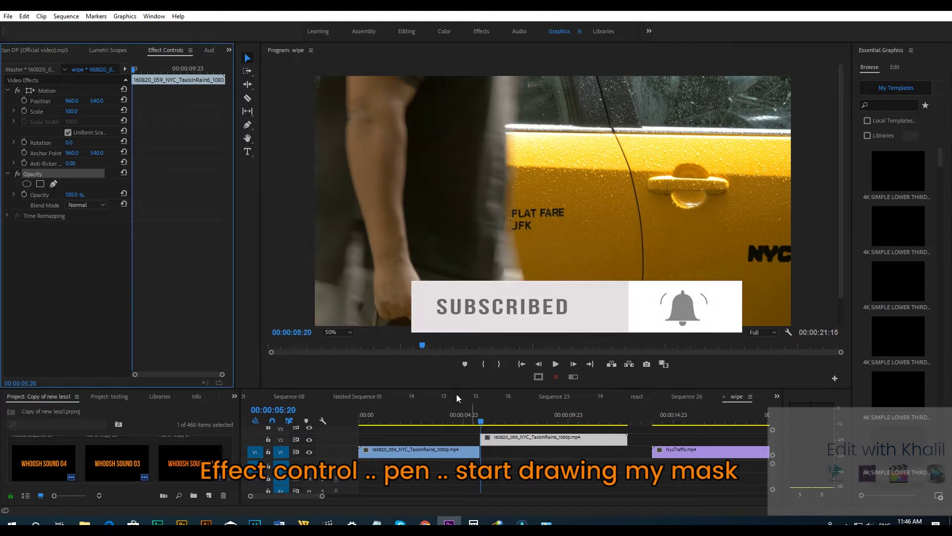
left_click(54, 184)
left_click(322, 78)
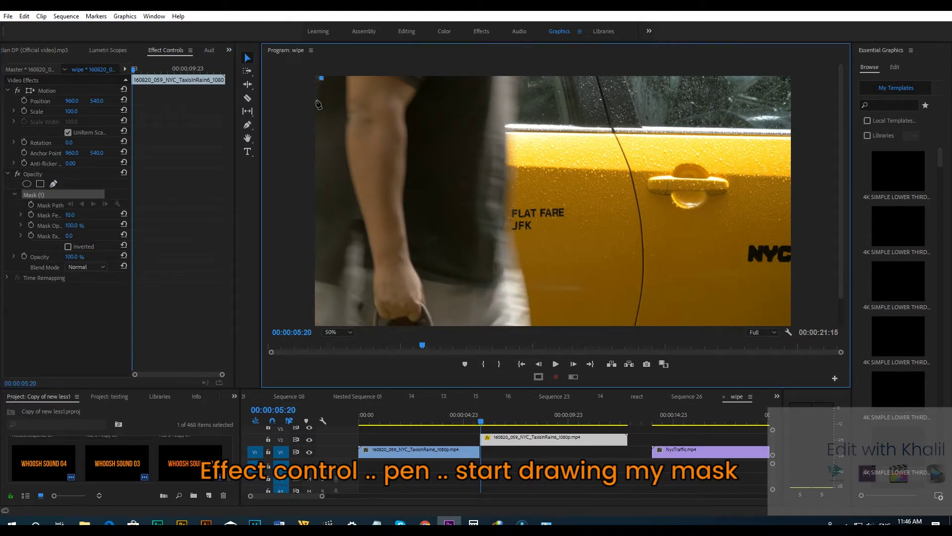
left_click(296, 78)
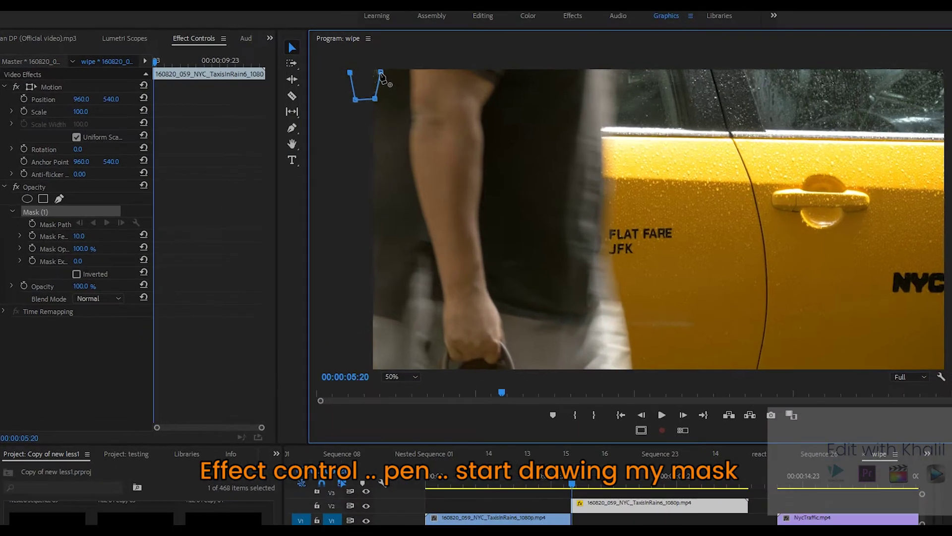
left_click(321, 77)
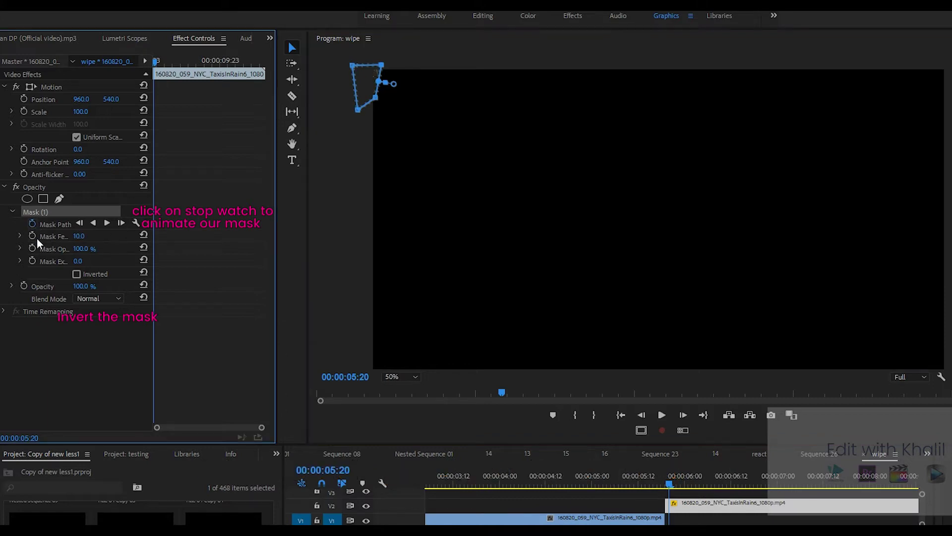
Keyframe the Mask Path and invert the mask, then advance to 00:00:05:21
left_click(32, 224)
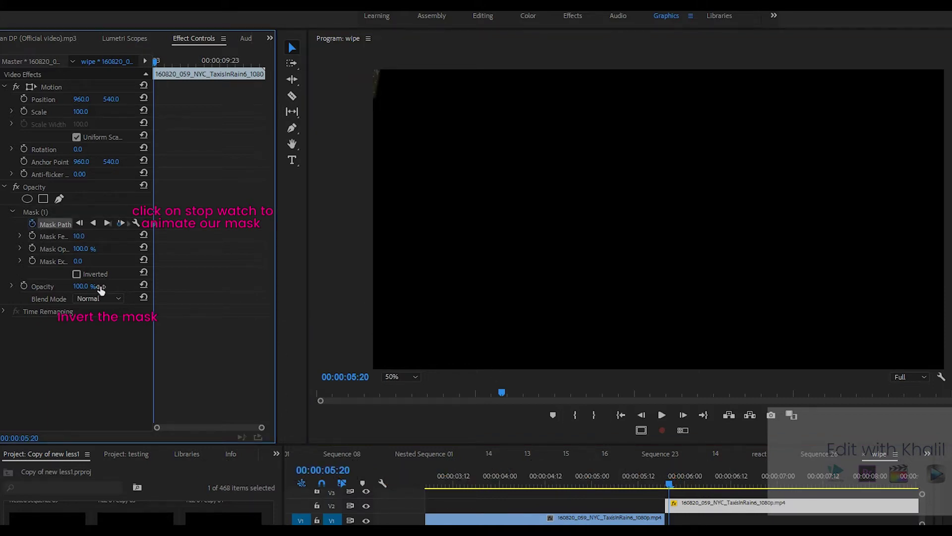
left_click(77, 274)
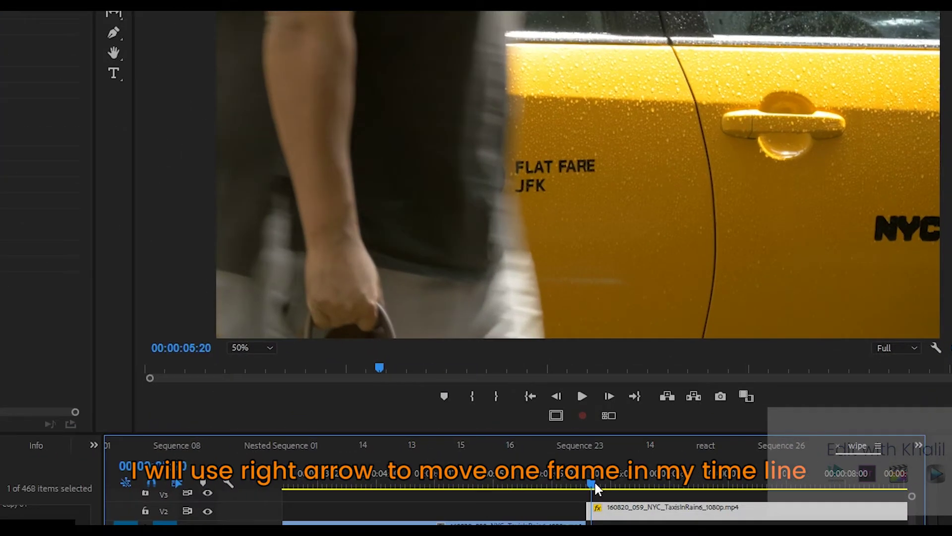
key("Right")
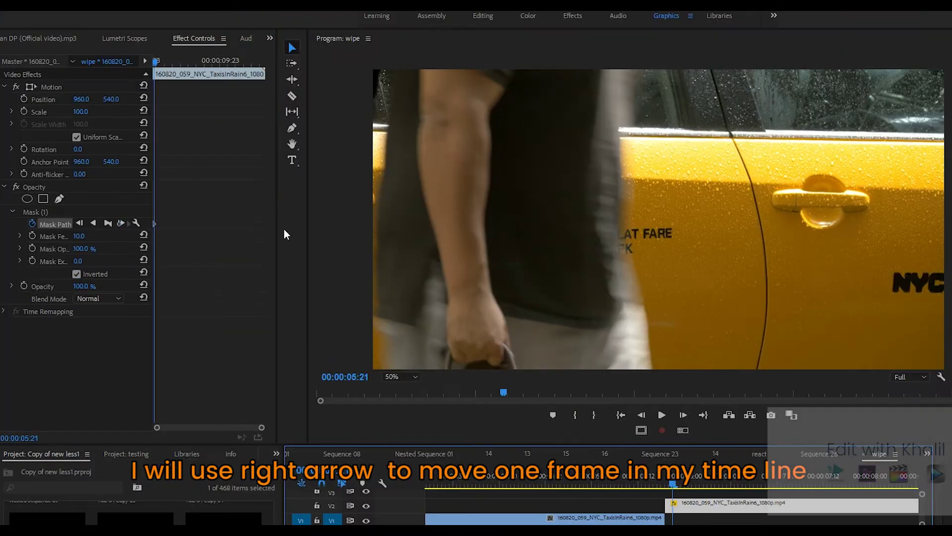
Extend the mask down the frame with a new point, then shift it right at 00:00:05:22
left_click(50, 212)
left_click_drag(358, 110, 342, 367)
left_click_drag(359, 236, 380, 243)
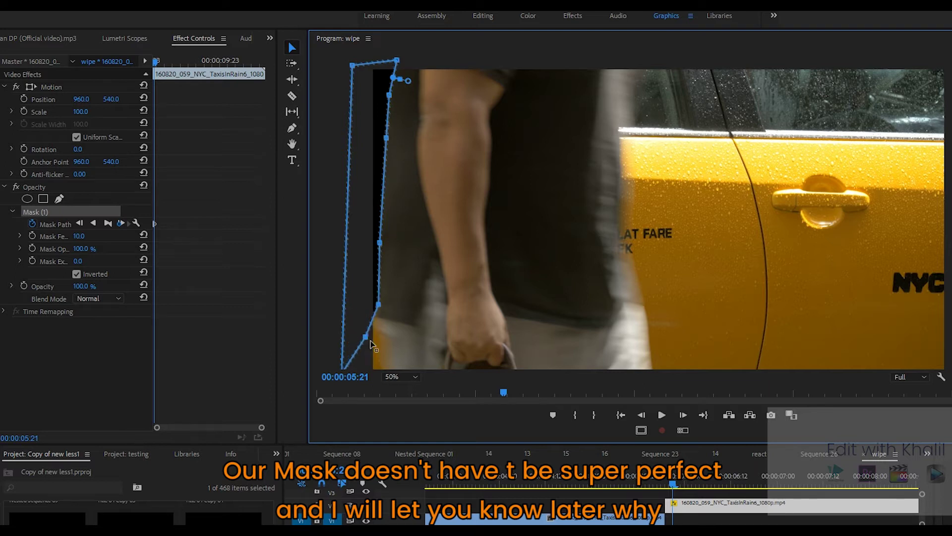
scroll(894, 311, "down", 1)
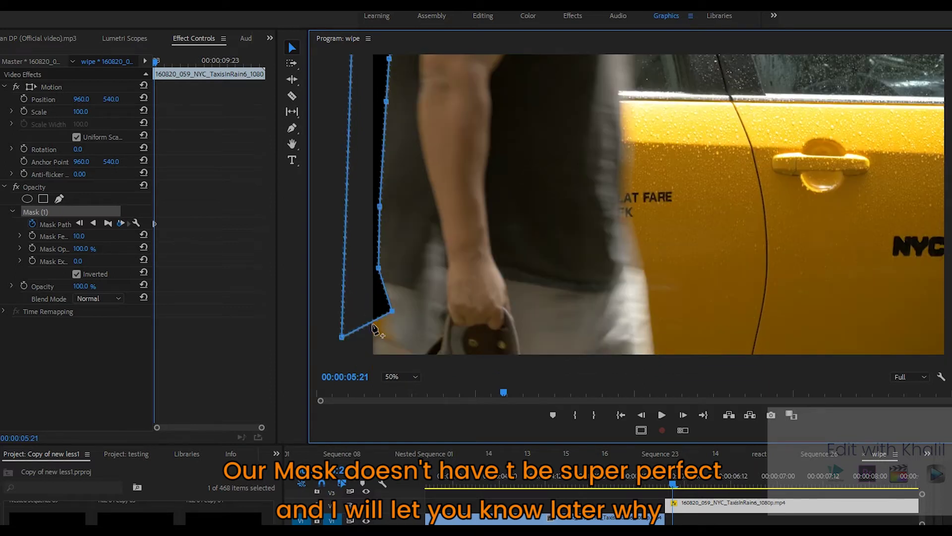
key("Right")
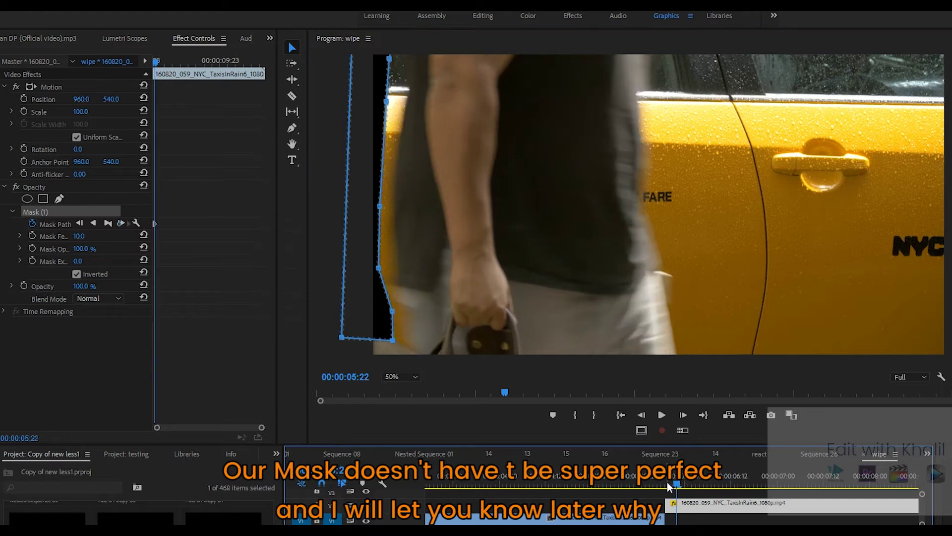
left_click_drag(365, 268, 380, 268)
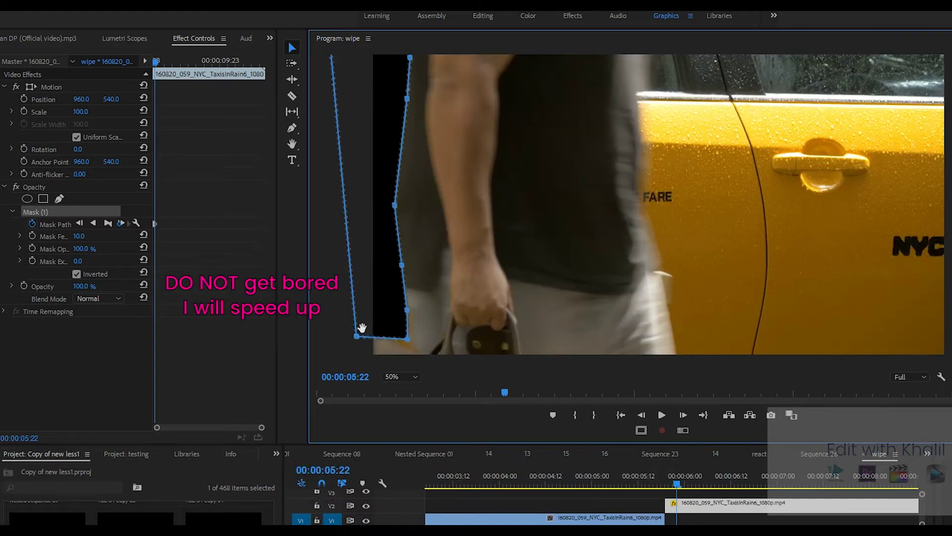
At 00:00:06:00 and 06:01, reshape the mask to trace the man's arm, hand and back
key("Right")
key("Right")
mouse_move(405, 330)
left_mouse_down()
mouse_move(454, 331)
mouse_move(436, 351)
left_mouse_up()
key("Right")
left_click_drag(458, 307, 468, 304)
left_click_drag(445, 202, 452, 201)
left_click_drag(453, 261, 468, 258)
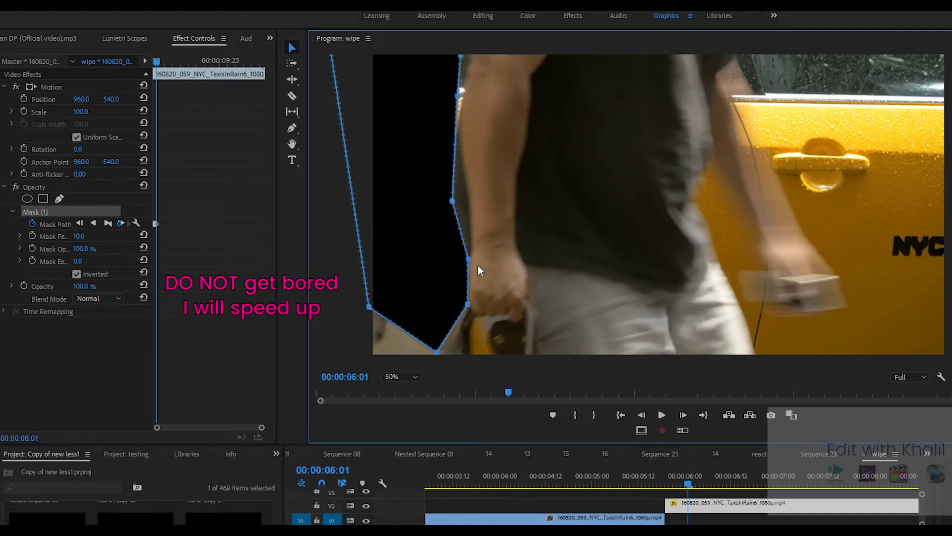
scroll(860, 255, "up", 3)
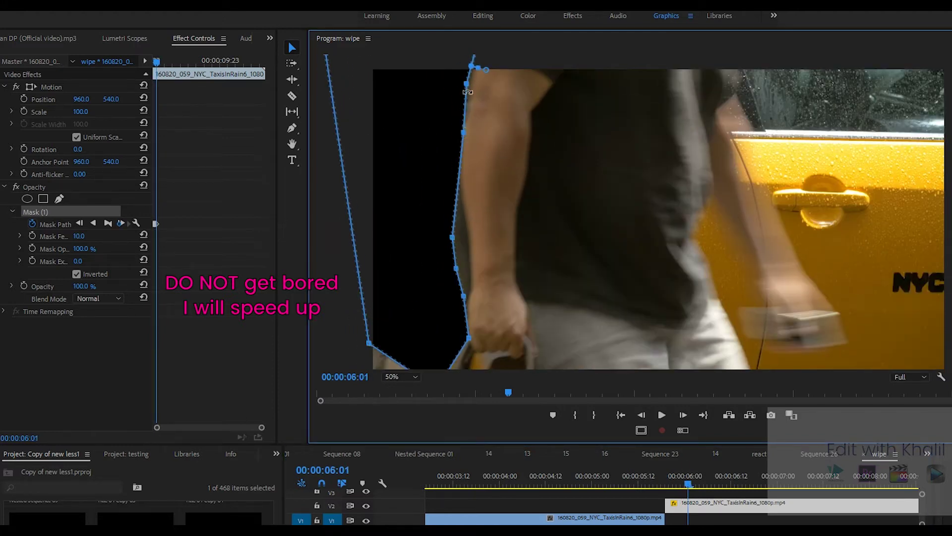
left_click(688, 488)
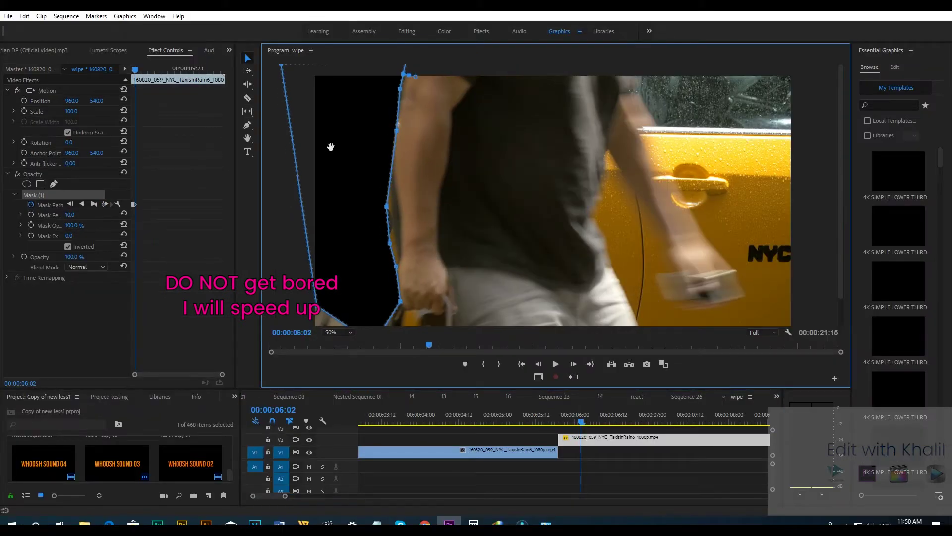
left_click_drag(390, 156, 379, 152)
left_click_drag(321, 145, 327, 148)
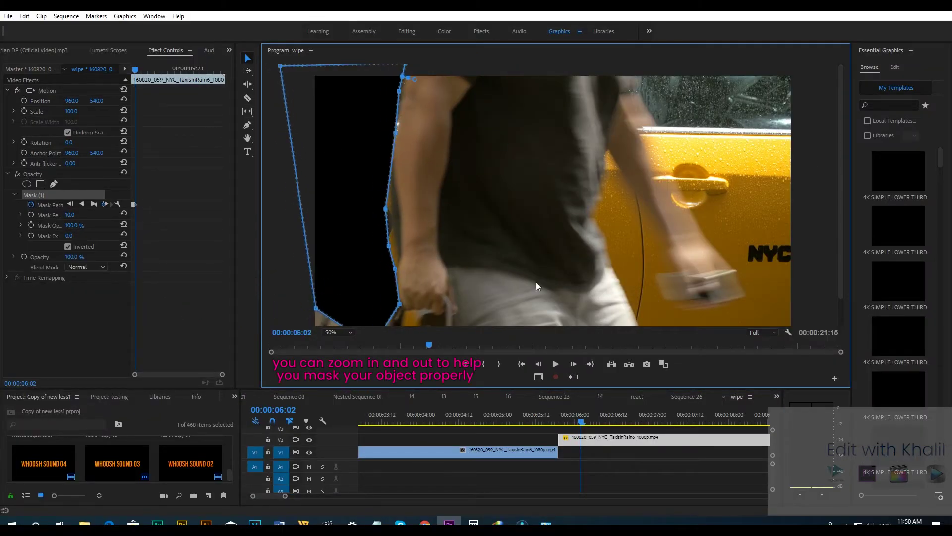
Fit the Program monitor view to the frame and move mask points onto the man's edge
left_click(347, 333)
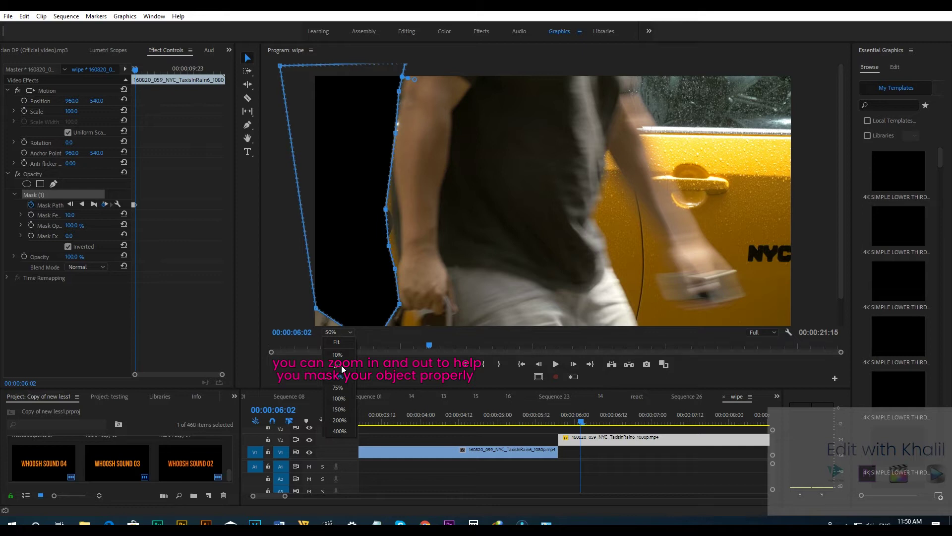
left_click(342, 367)
left_click(342, 332)
left_click(346, 340)
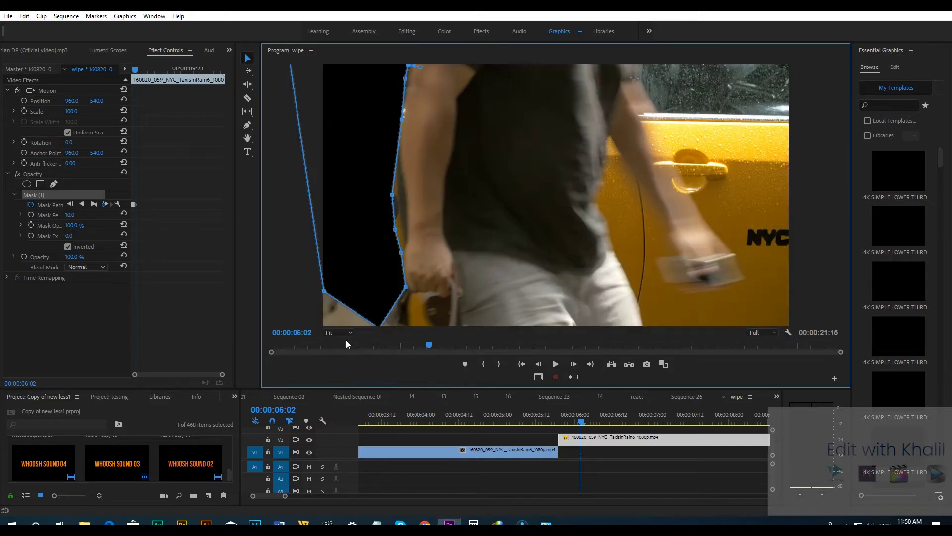
left_click_drag(395, 230, 416, 88)
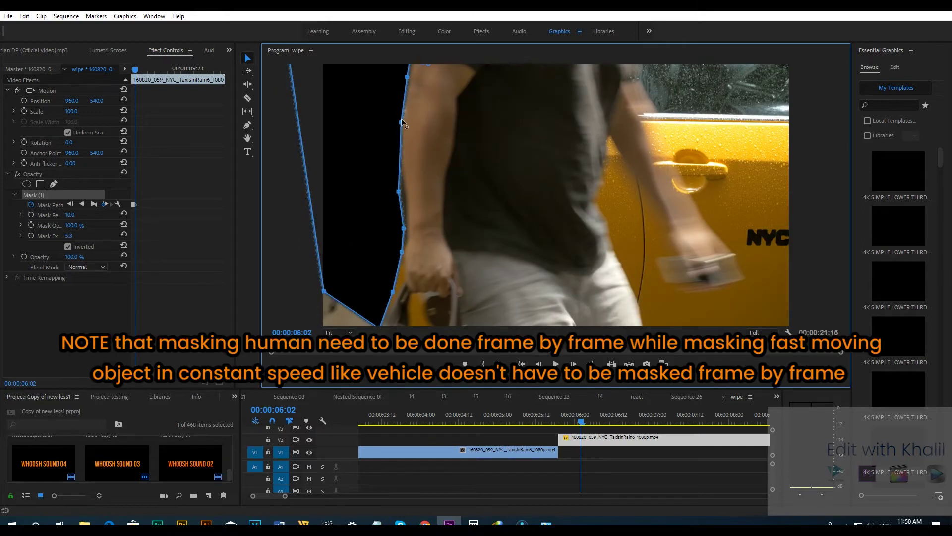
Step forward through 00:00:06:14, repositioning the mask's left points to follow the man
key("Right")
left_click(746, 222)
key("Right")
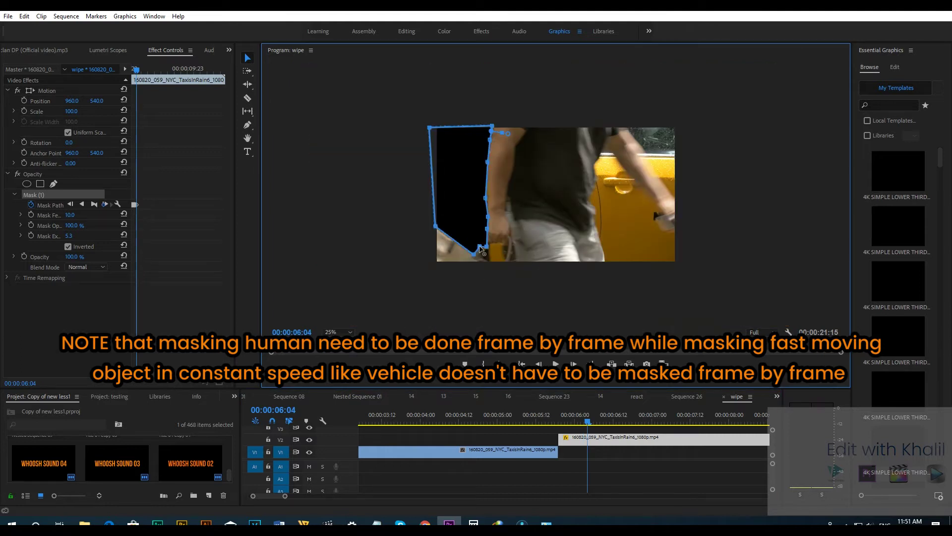
key("Right")
key("Right")
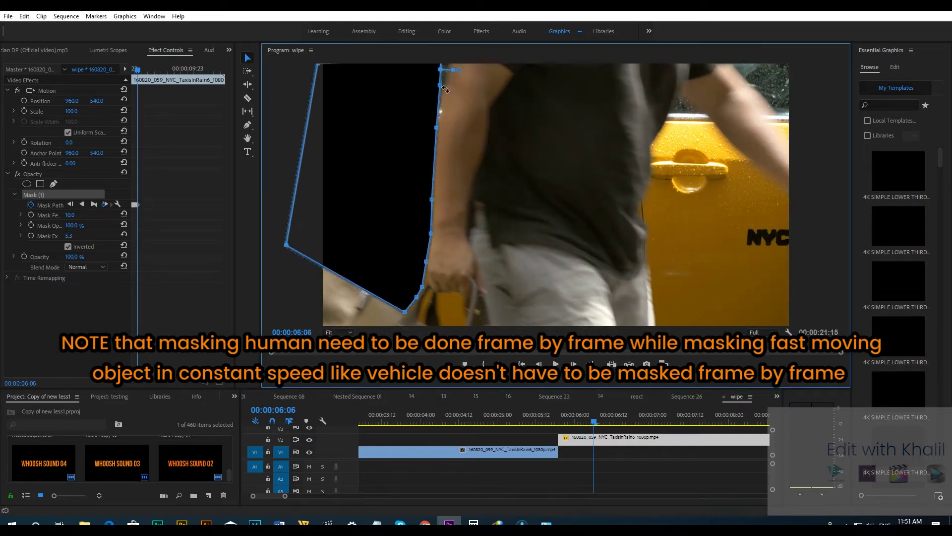
key("Right")
key("Right")
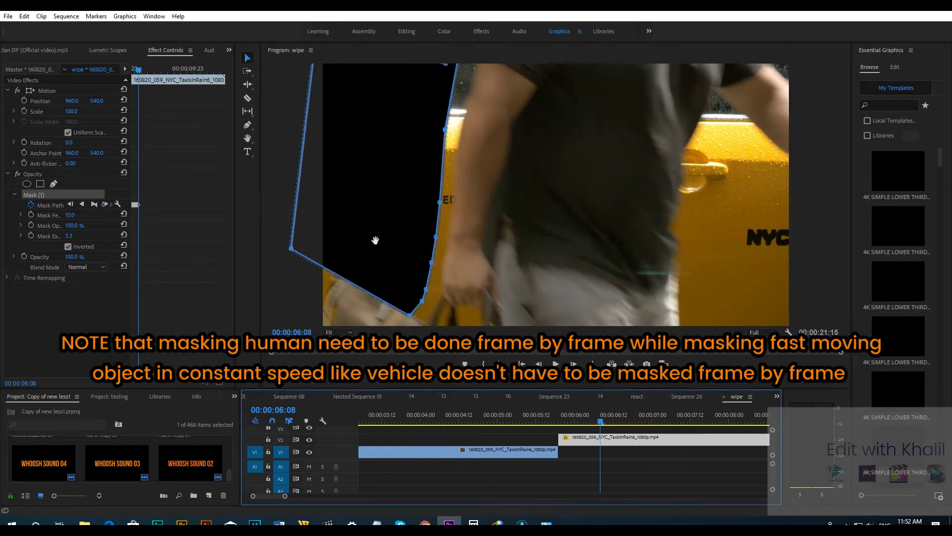
mouse_move(404, 261)
left_mouse_down()
mouse_move(405, 228)
mouse_move(298, 238)
left_mouse_up()
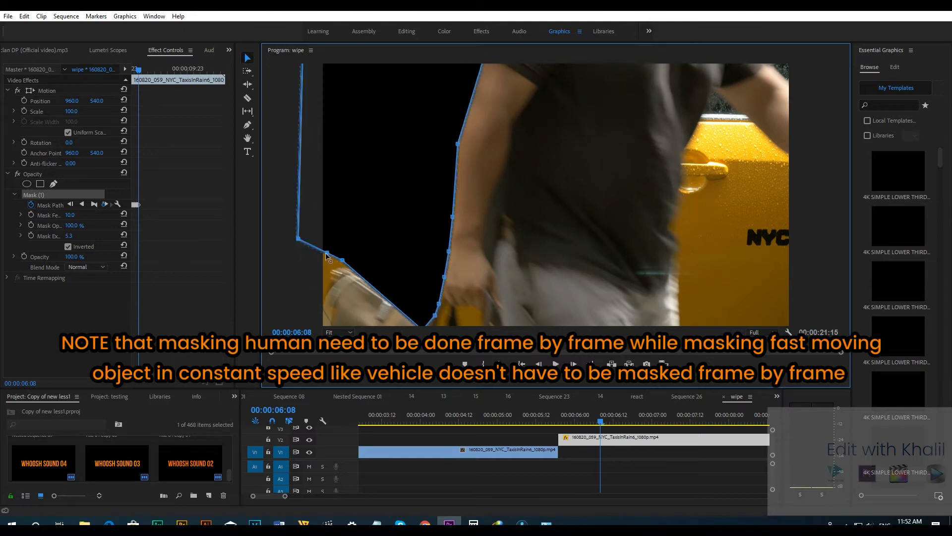
key("Right")
left_click(606, 423)
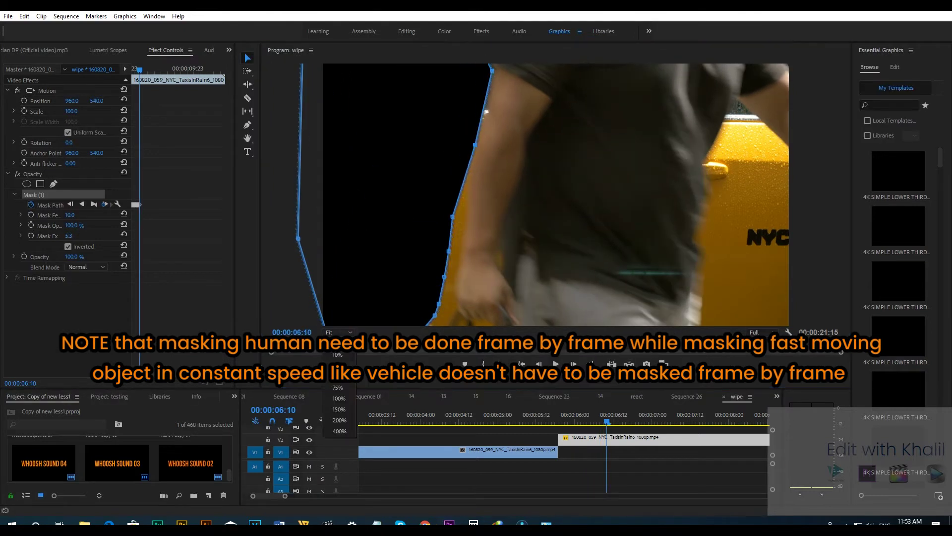
key("Right")
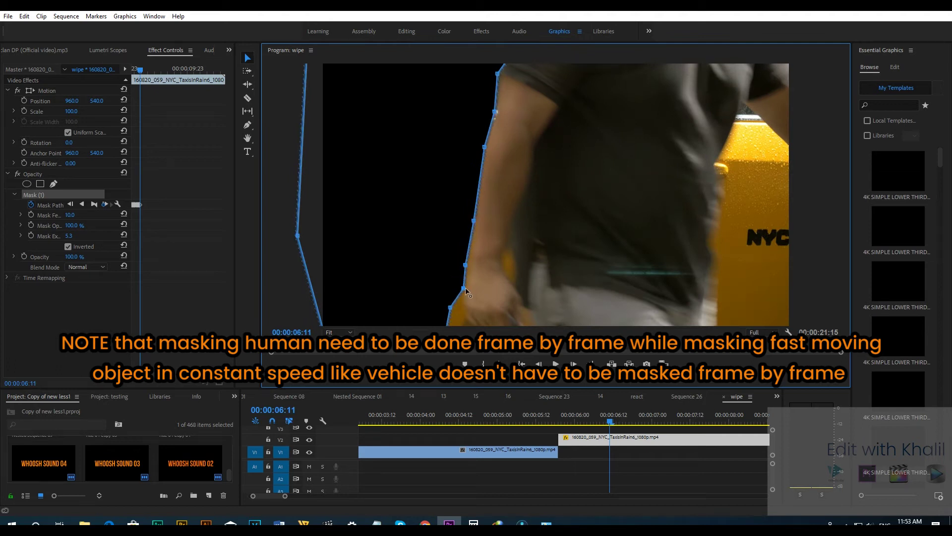
key("Right")
key("Right")
key("Right")
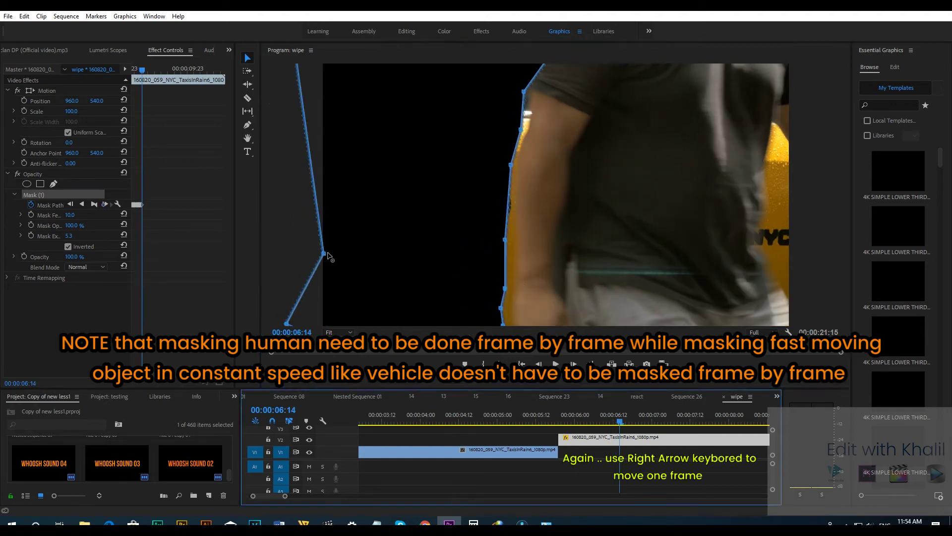
key("Right")
Zoom the Program monitor out and advance the mask frame by frame past 00:00:07:03
key("Right")
key("minus")
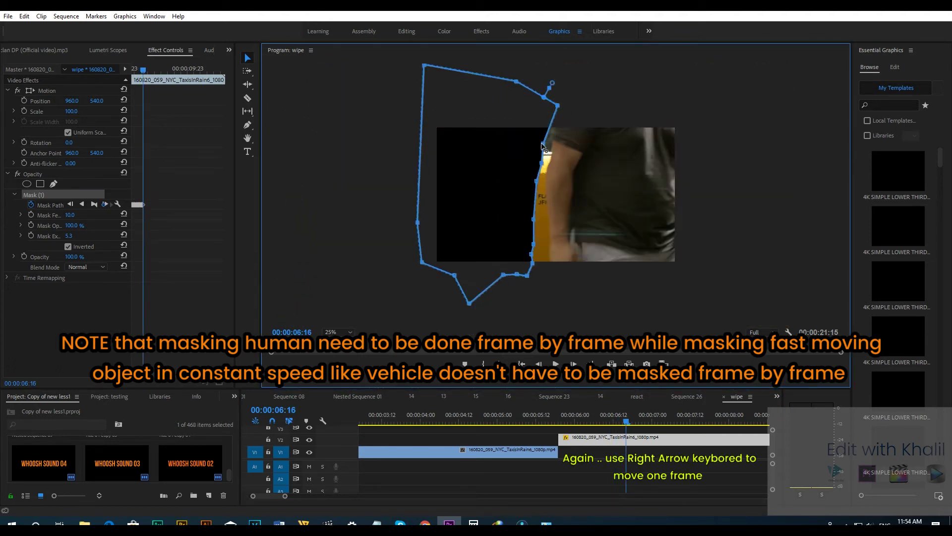
key("Right")
key("Right")
key("Right")
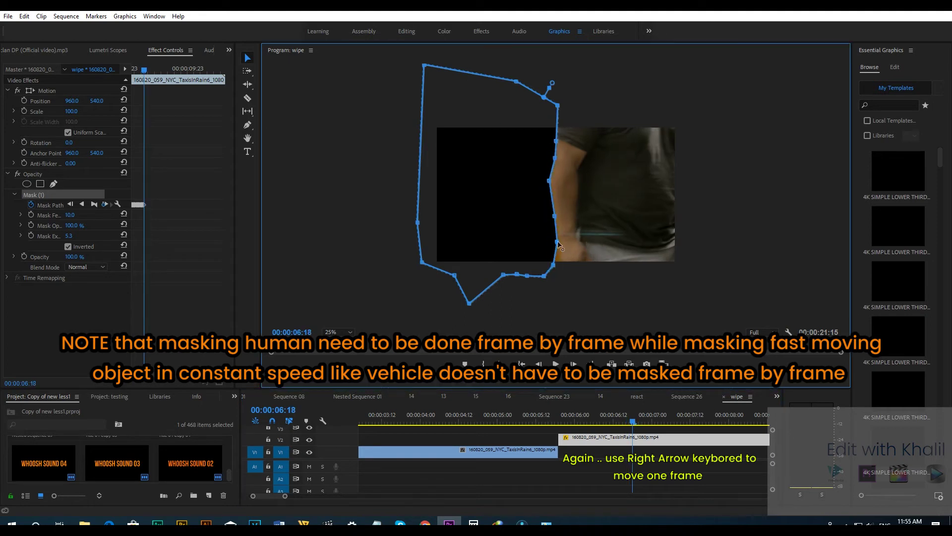
key("Right")
key("Right")
key("Right")
key("Right")
key("Right")
key("Right")
key("Right")
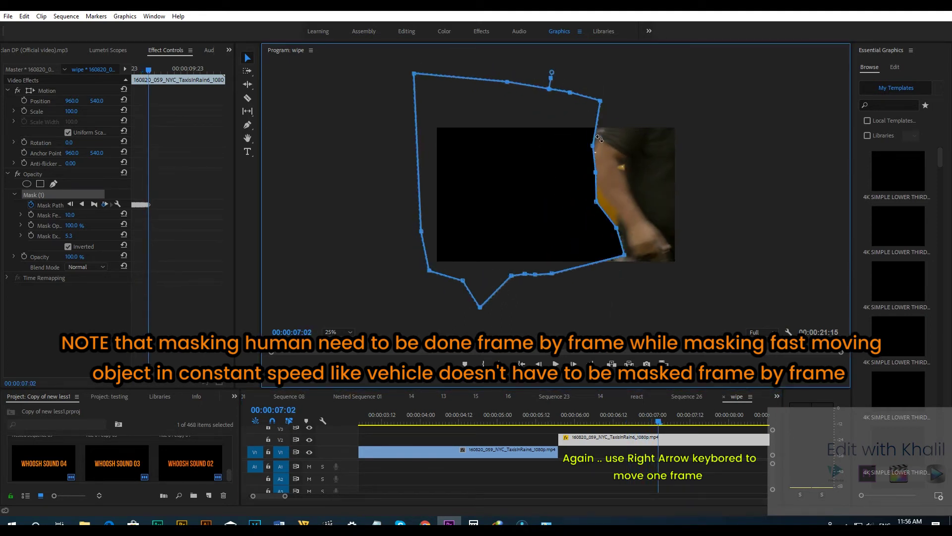
key("Right")
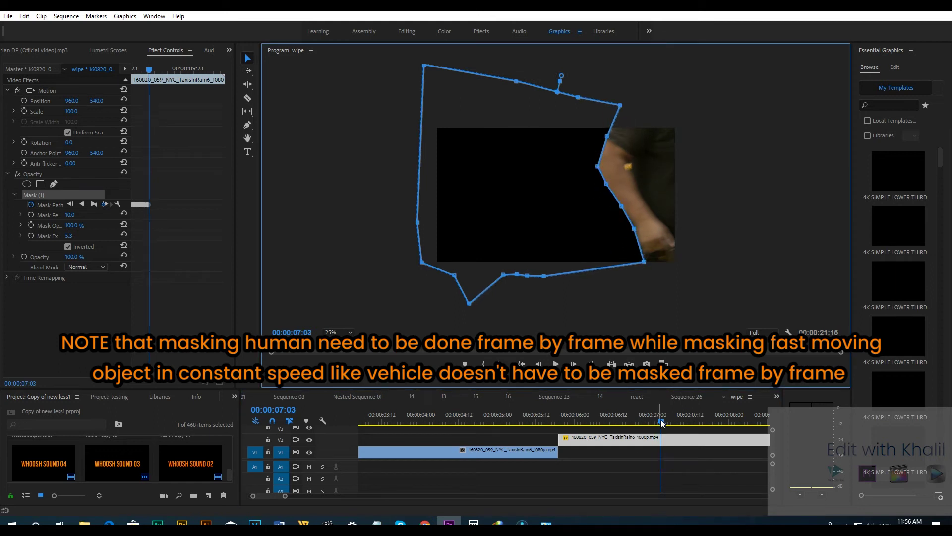
key("Right")
key("Right")
key("Right")
key("Right")
key("Right")
key("Right")
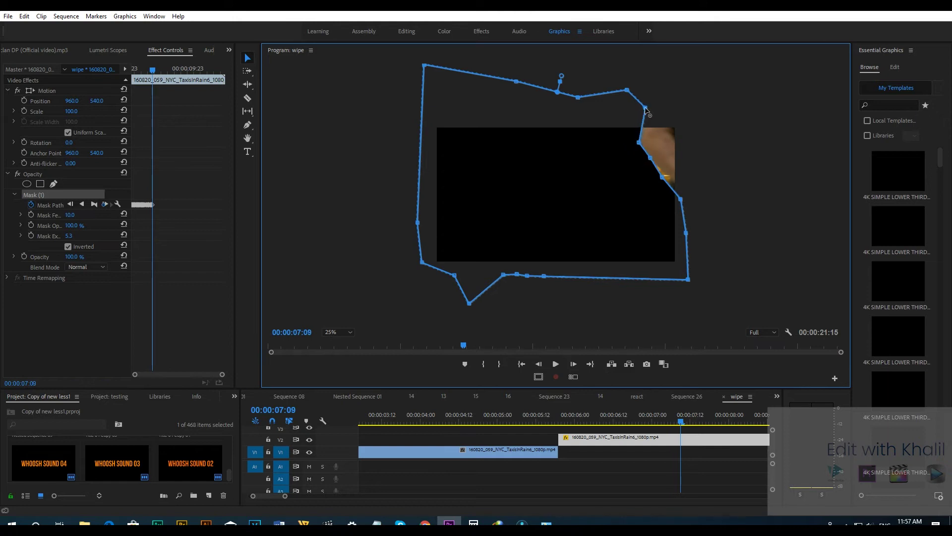
Drag the right-side mask points onto the man through 00:00:07:19 as he exits
key("Right")
key("Right")
key("Right")
left_click_drag(641, 106, 665, 98)
key("Right")
key("Right")
key("Right")
left_click_drag(667, 139, 671, 139)
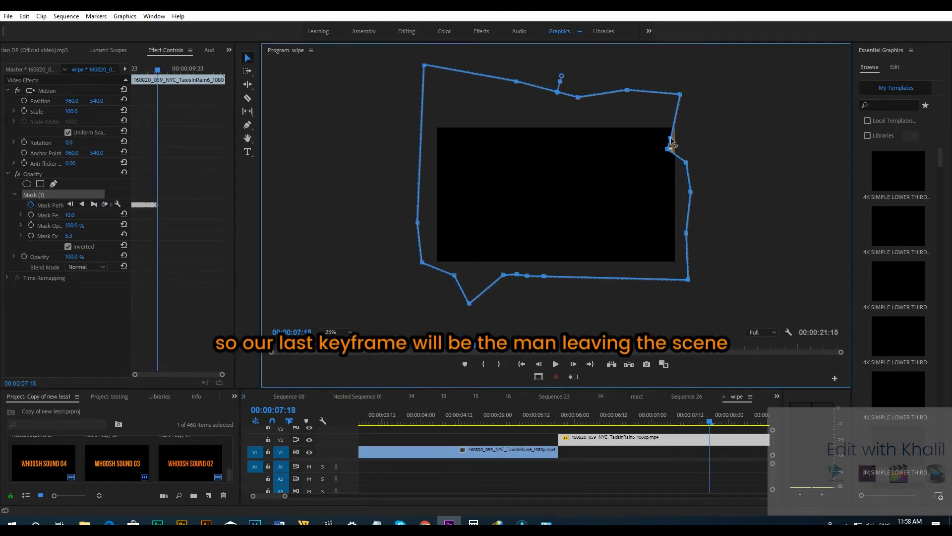
left_click(717, 428)
key("Right")
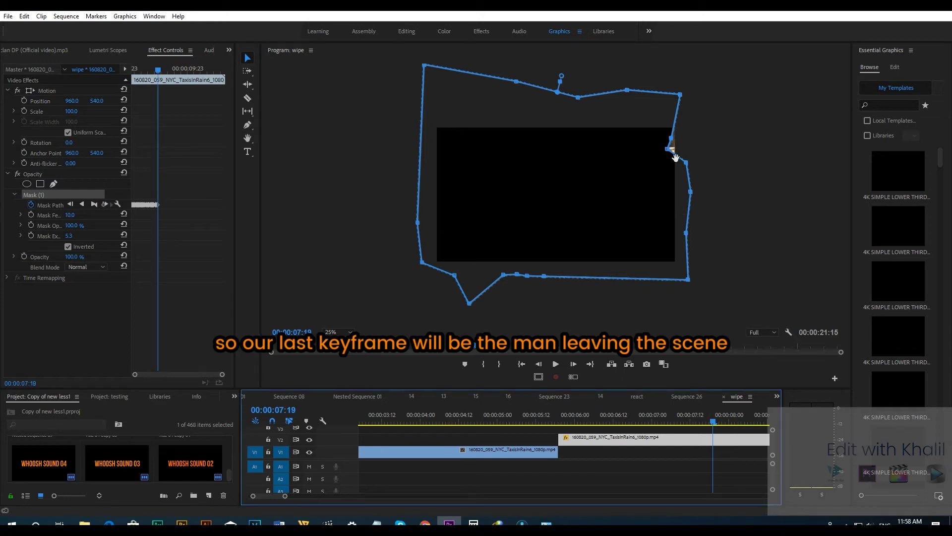
left_click_drag(667, 148, 672, 149)
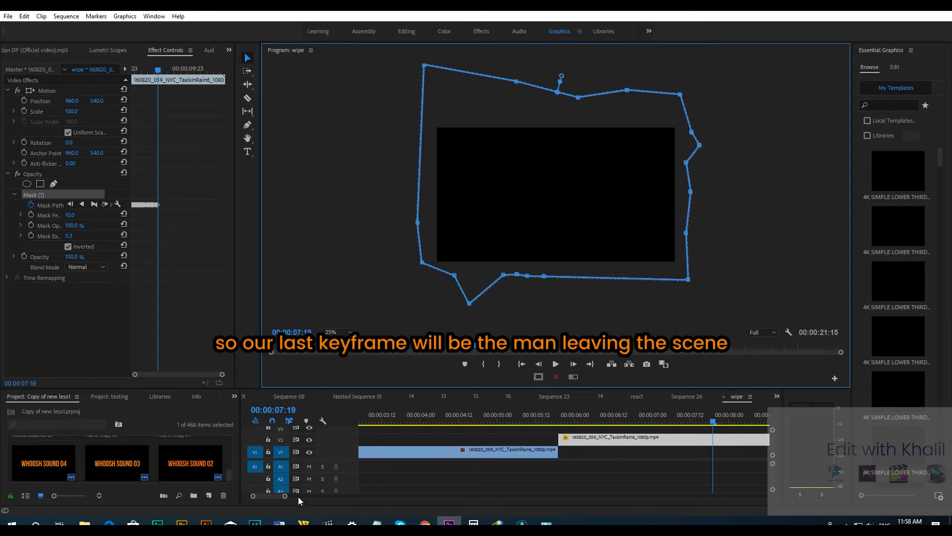
left_click_drag(285, 495, 359, 496)
Move the masked taxi clip up to V3, put NycTraffic.mp4 beneath it on V2, and play from the start
left_click_drag(432, 436, 431, 432)
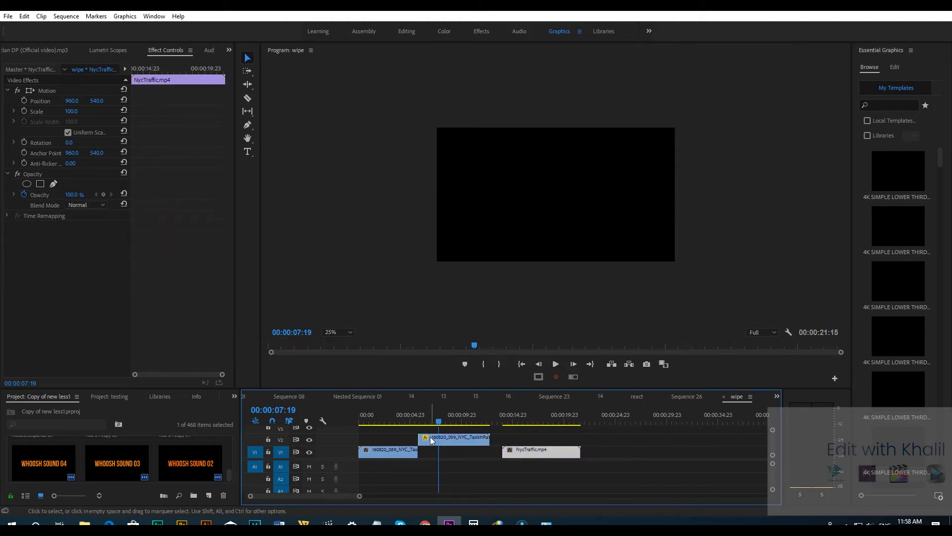
mouse_move(533, 454)
left_mouse_down()
mouse_move(528, 419)
mouse_move(451, 444)
left_mouse_up()
left_click(519, 418)
key("Home")
key("space")
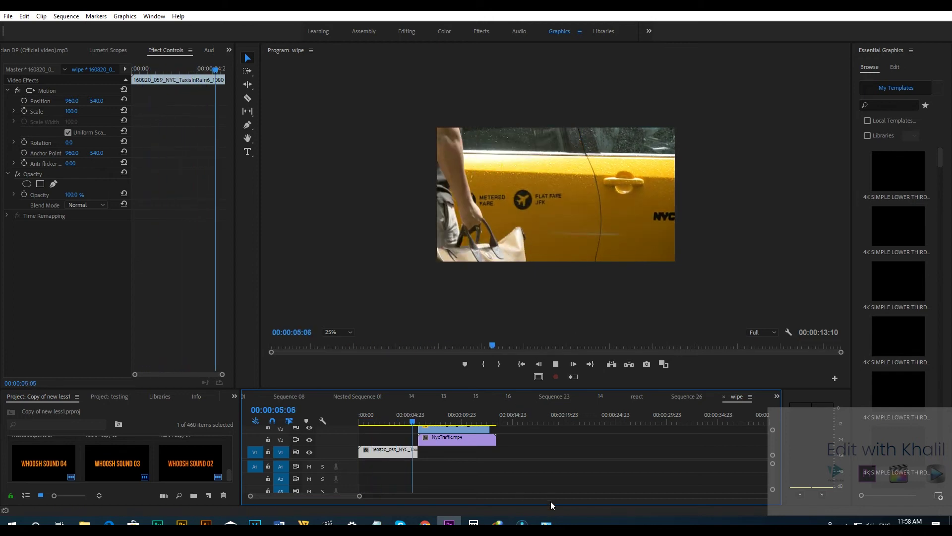
Stop at 00:00:07:05, set mask feather 26.0 and expansion 46.3, then scrub back to 06:23
left_click(432, 421)
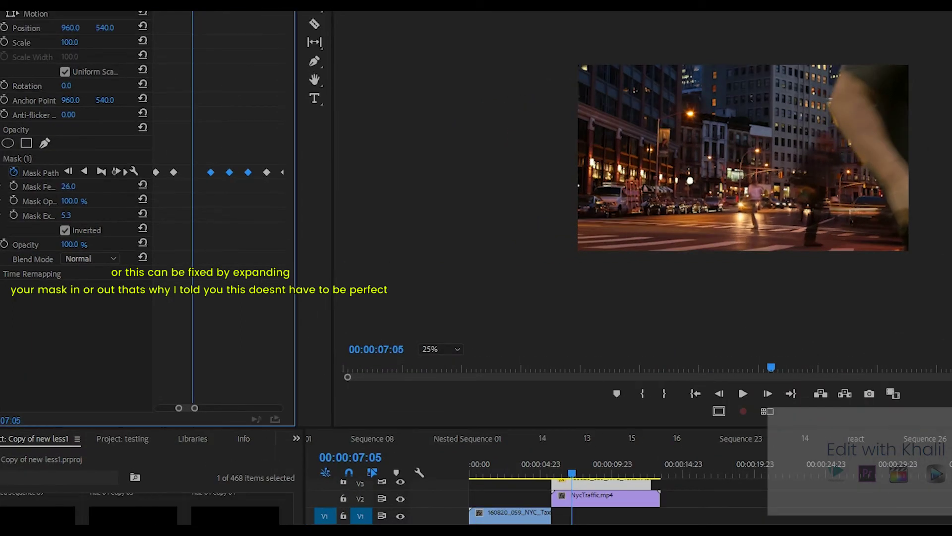
left_click_drag(66, 215, 89, 215)
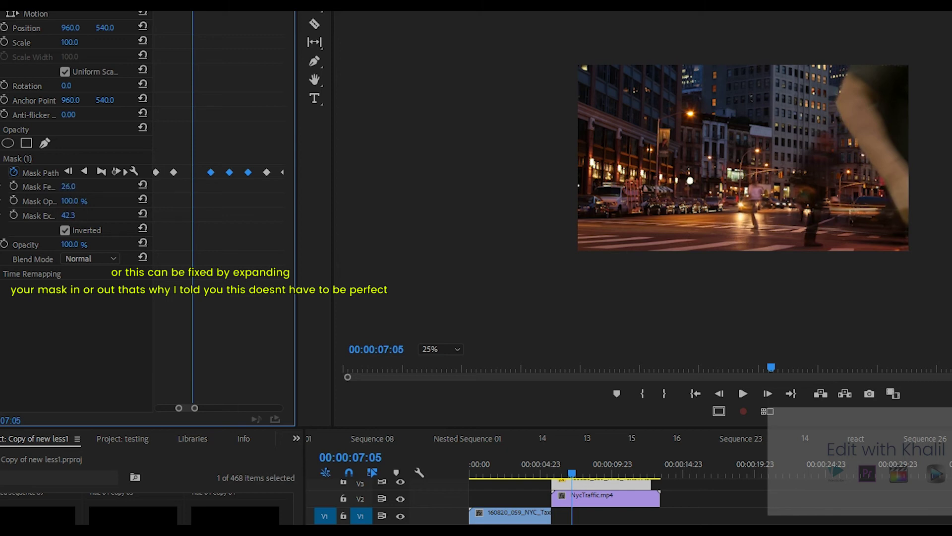
left_click_drag(68, 214, 94, 215)
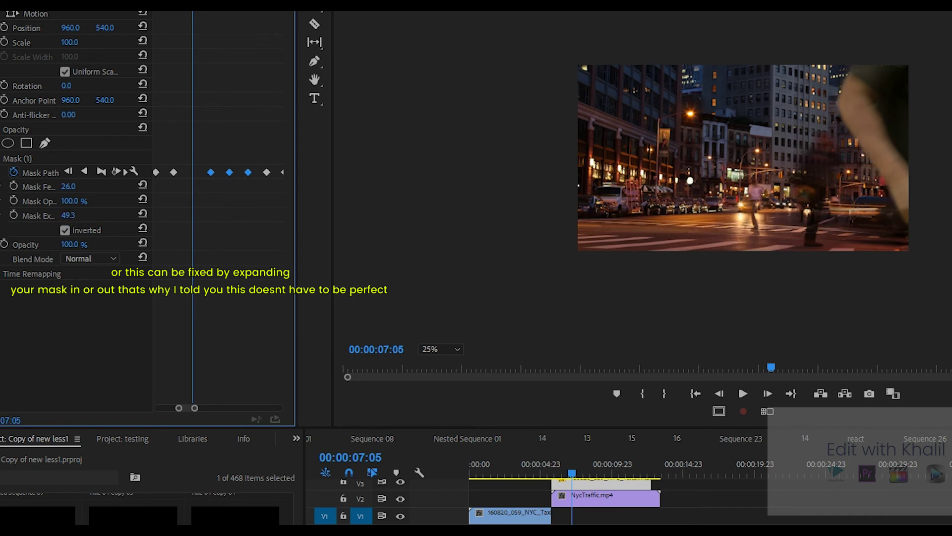
left_click_drag(565, 465, 570, 465)
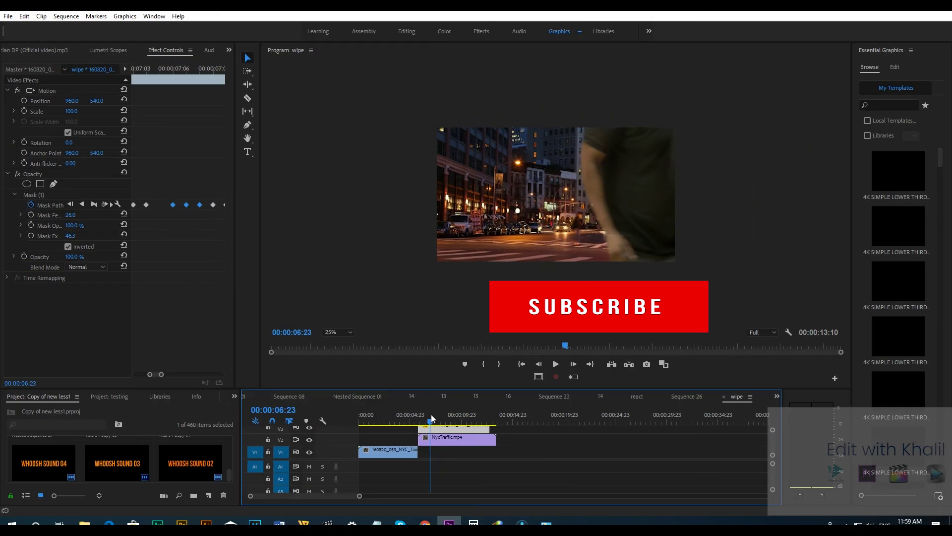
Play the sequence from 00:00:05:06 to preview the taxi-to-traffic wipe
left_click(409, 417)
key("space")
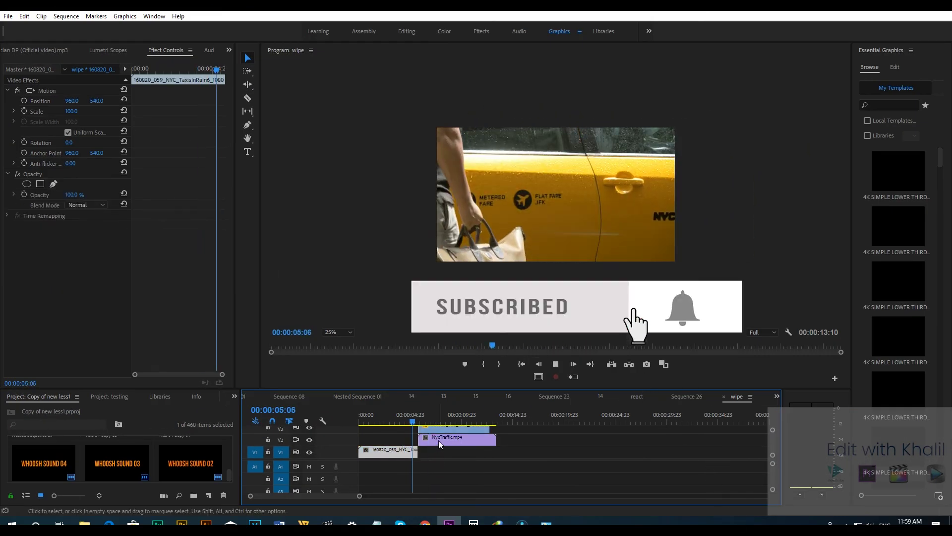